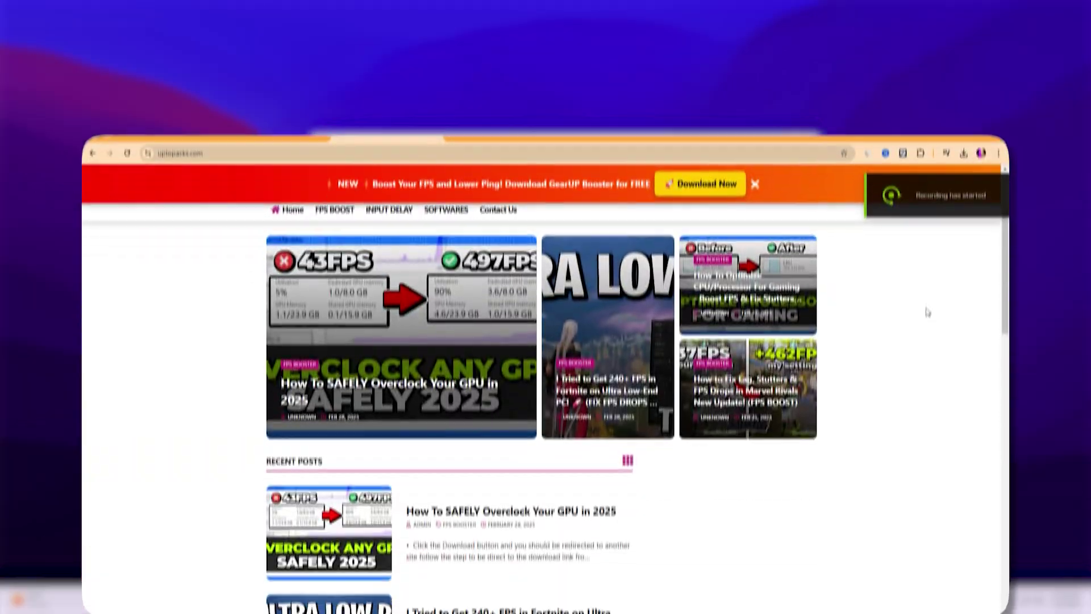
- Scroll down and back up through the recent posts on uptopacks.com
scroll(926, 239, "down", 6)
scroll(928, 237, "down", 8)
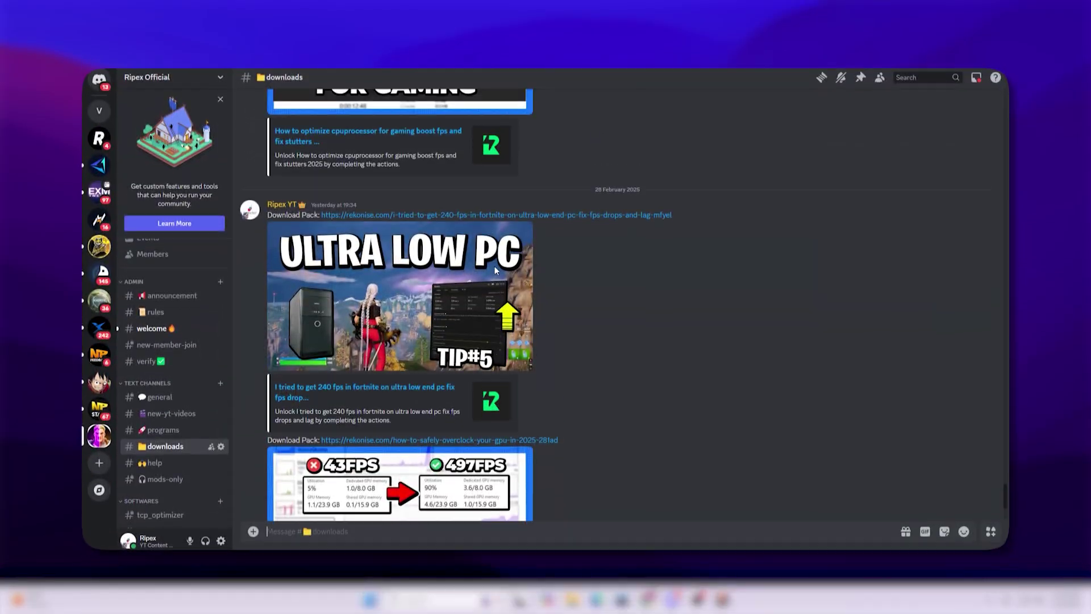
scroll(495, 259, "up", 5)
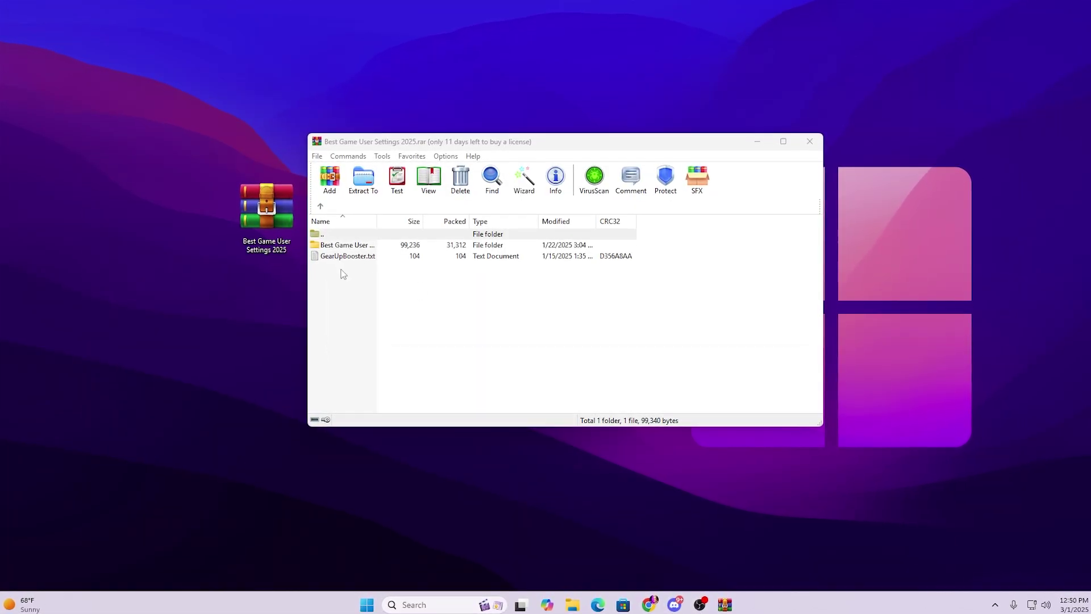
- Browse the archive's High End, Low End and Mid End PCs settings folders
double_click(353, 245)
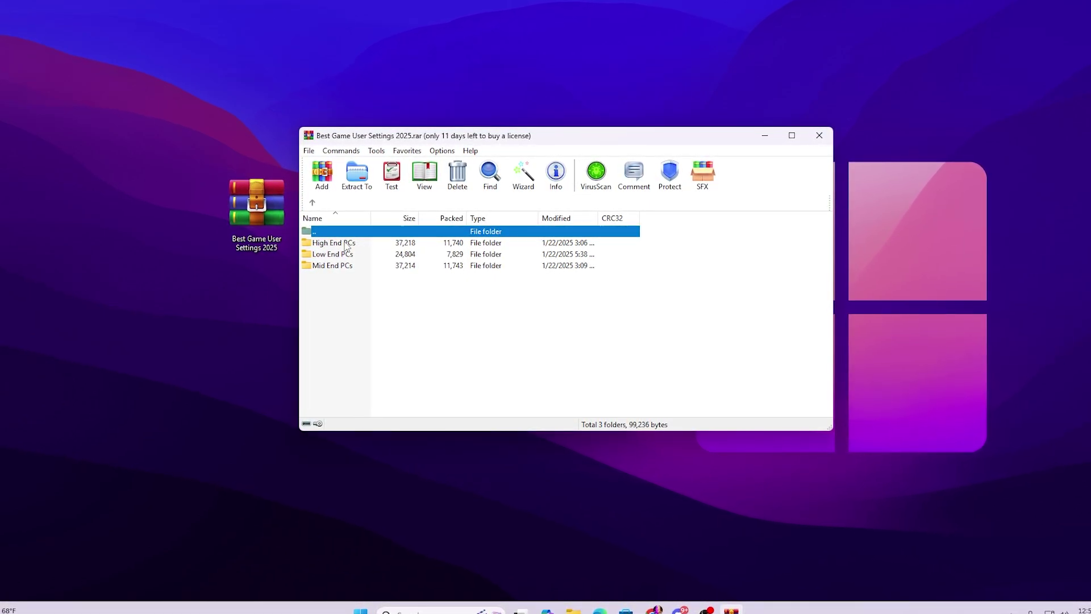
double_click(314, 239)
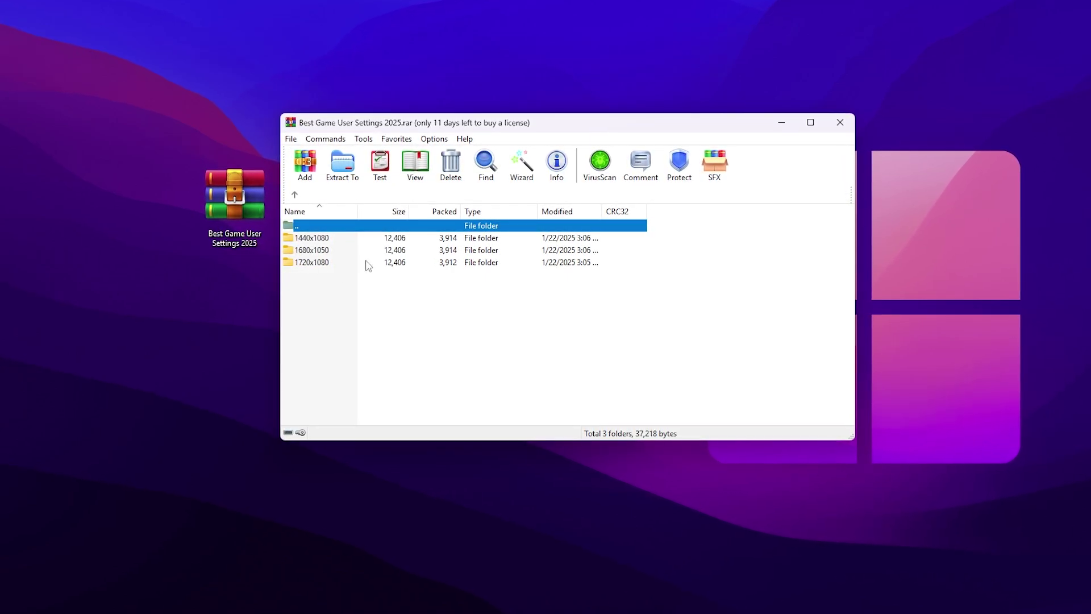
key("BackSpace")
double_click(314, 250)
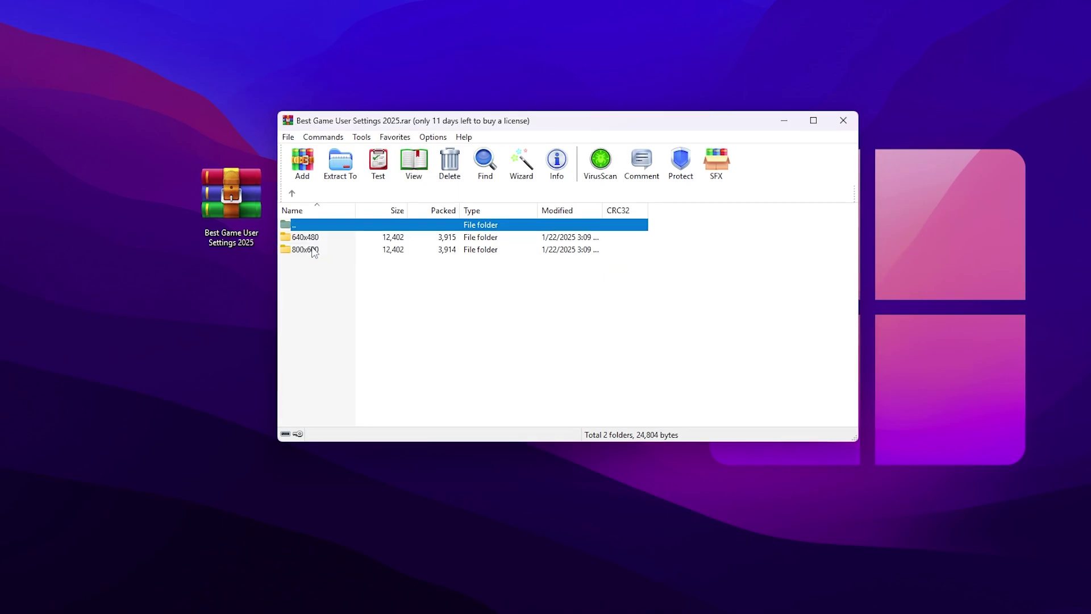
key("BackSpace")
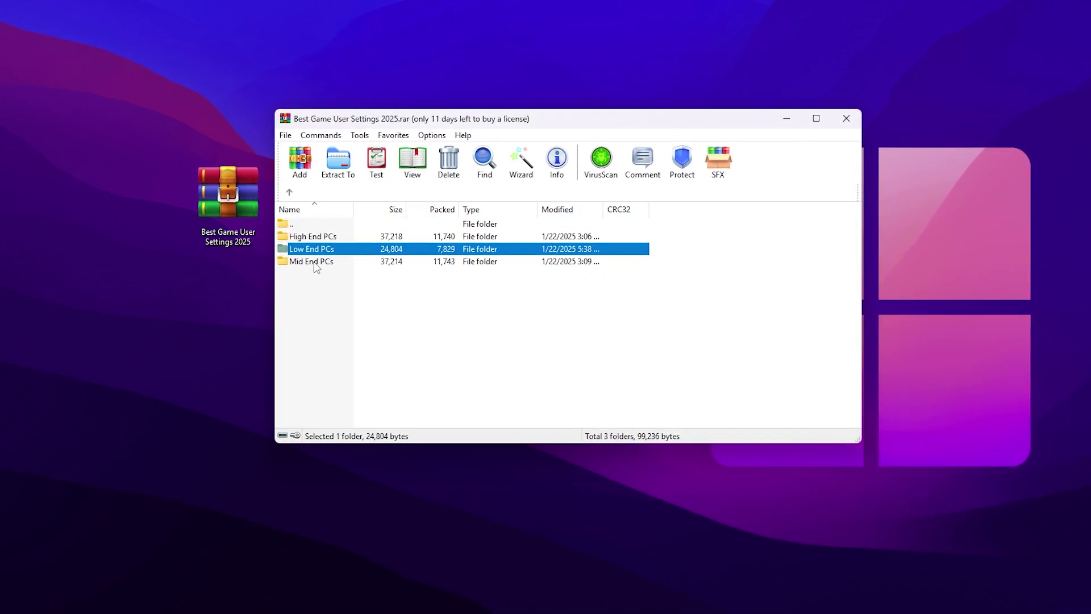
double_click(315, 262)
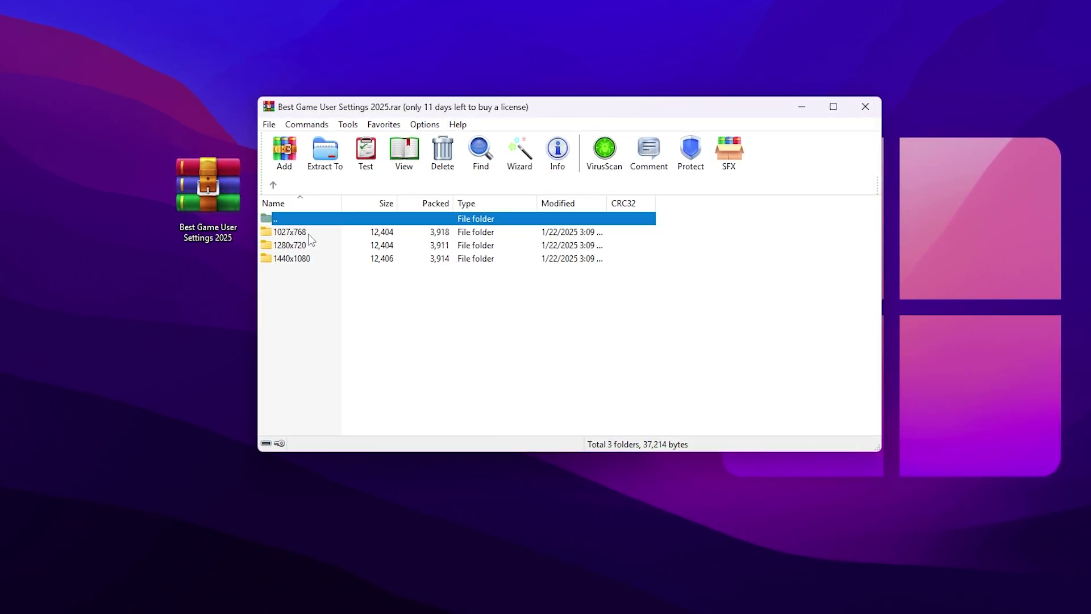
- Extract the Mid End PCs 1027x768 folder to the desktop and open it
left_click_drag(308, 233, 233, 249)
left_click_drag(149, 352, 148, 352)
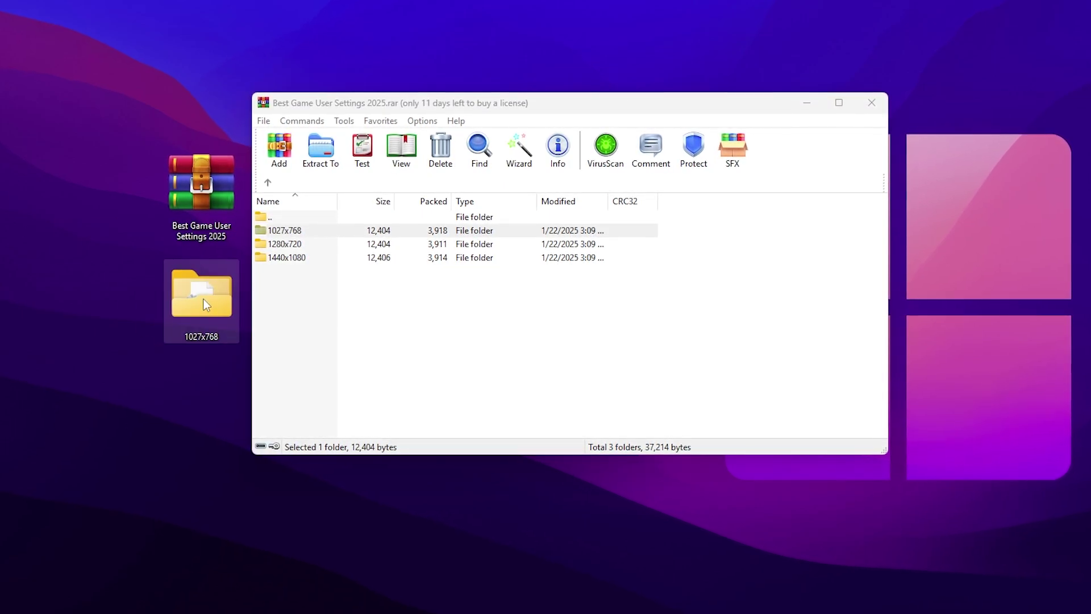
double_click(204, 299)
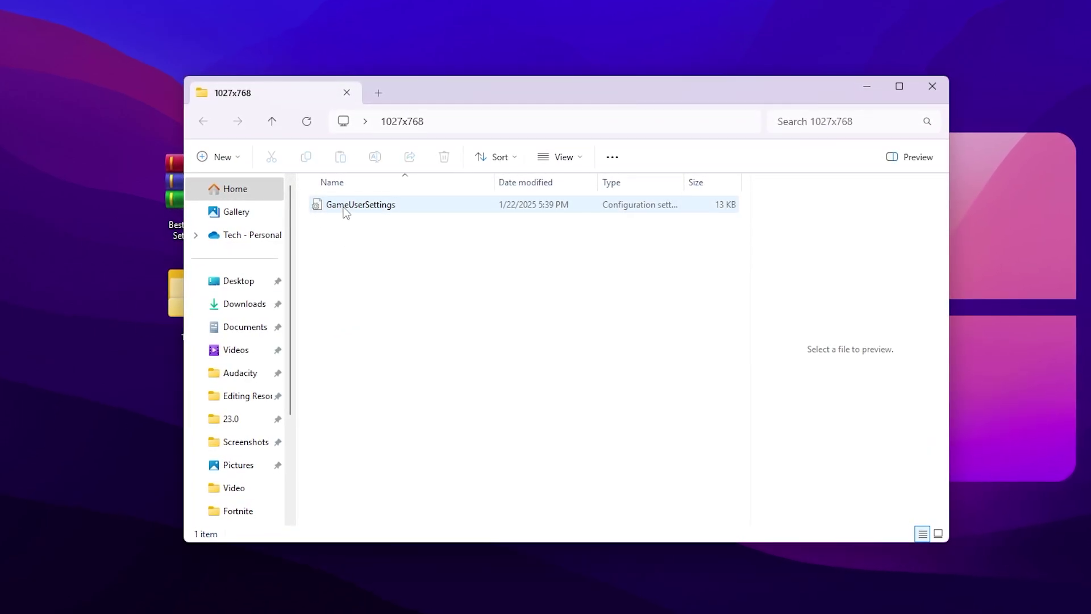
- Preview the 1027x768 GameUserSettings file, then search Windows for %localappdata%
left_click(382, 212)
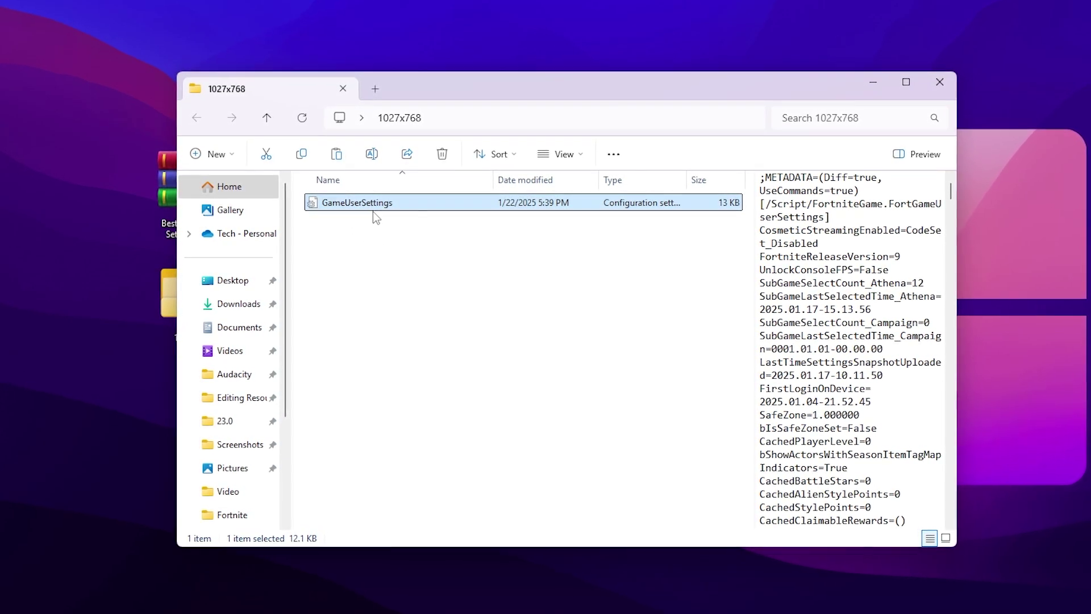
key("super+s")
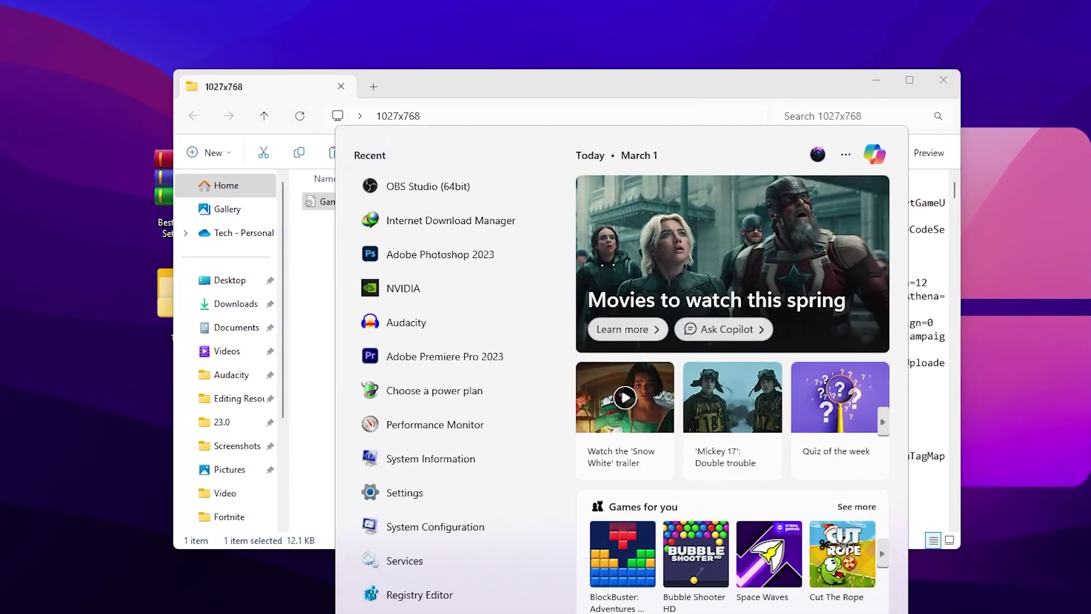
key("Escape")
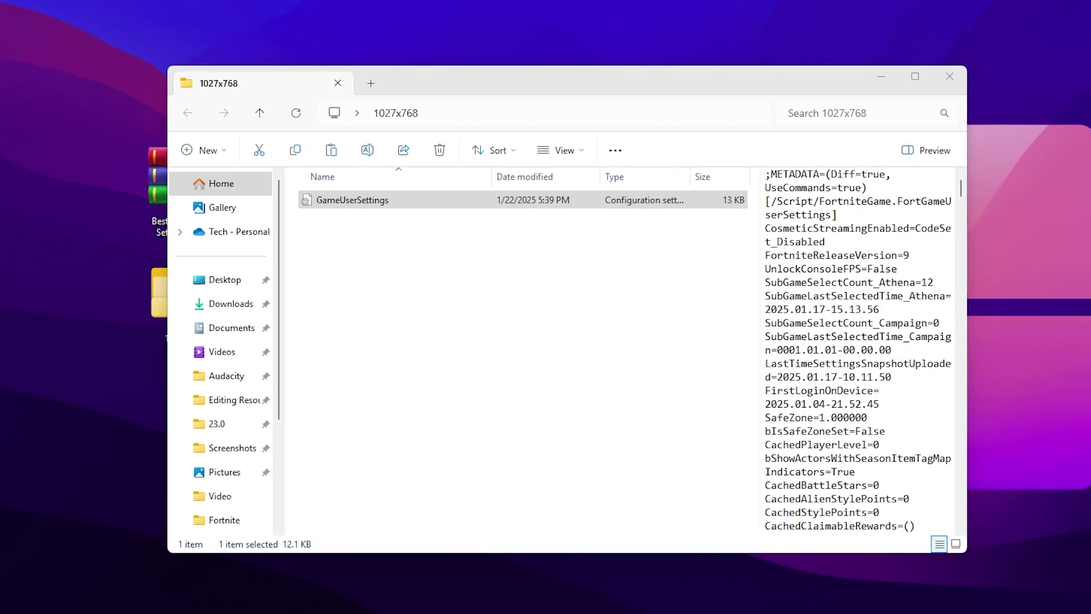
key("super+s")
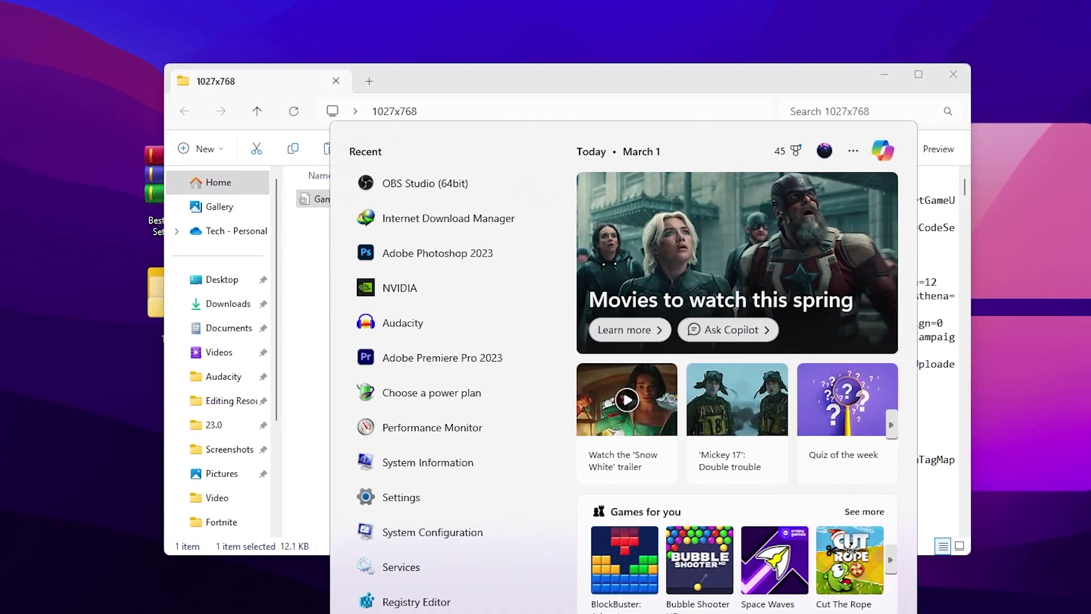
type("%localappdata%")
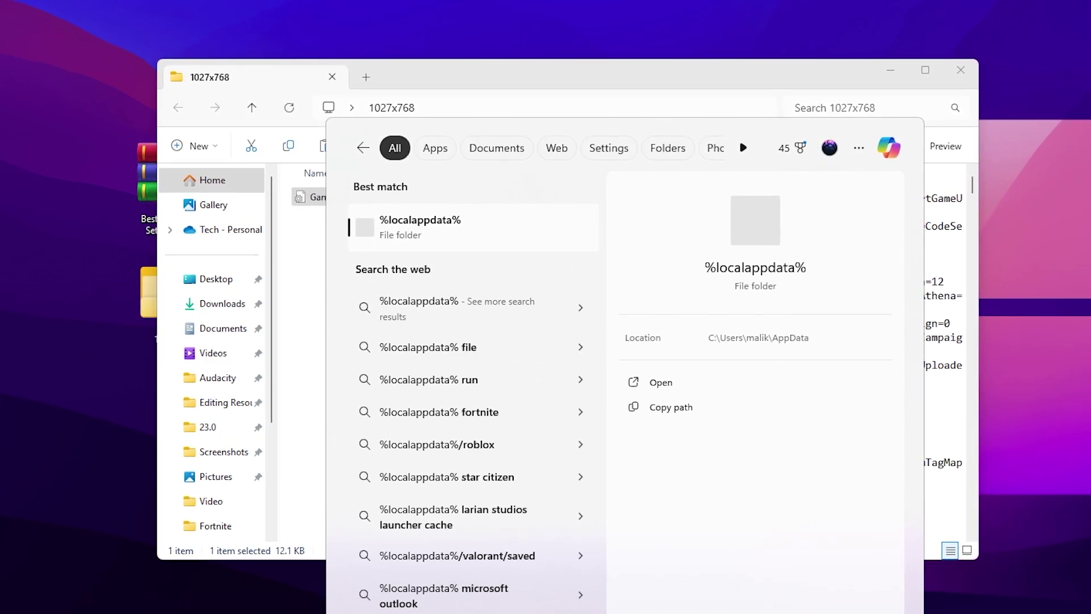
- Navigate from %localappdata% to FortniteGame\Saved\Config\WindowsClient
key("Return")
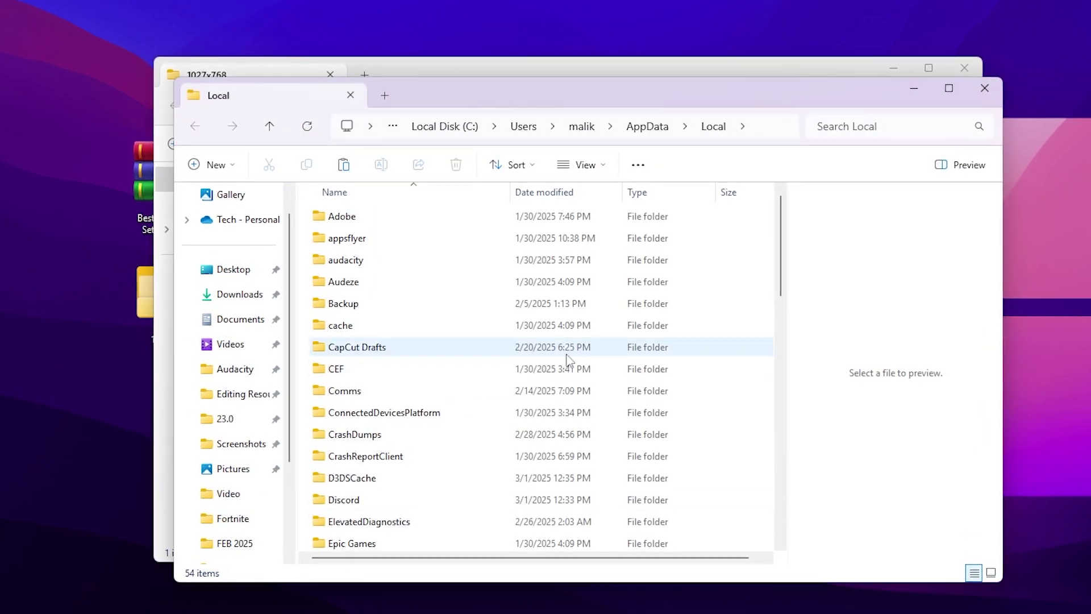
left_click(398, 304)
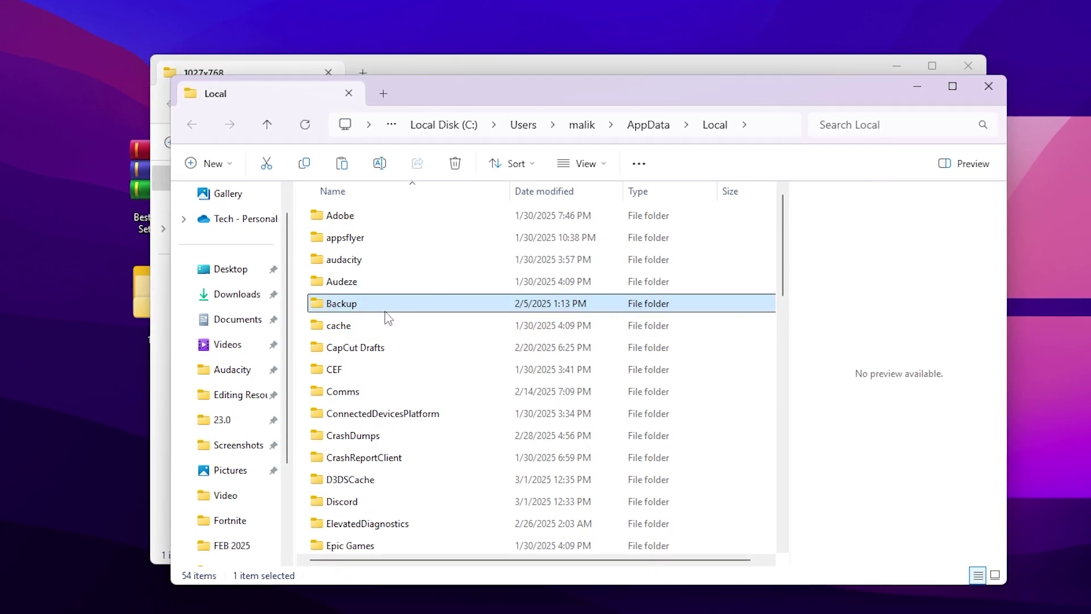
key("f")
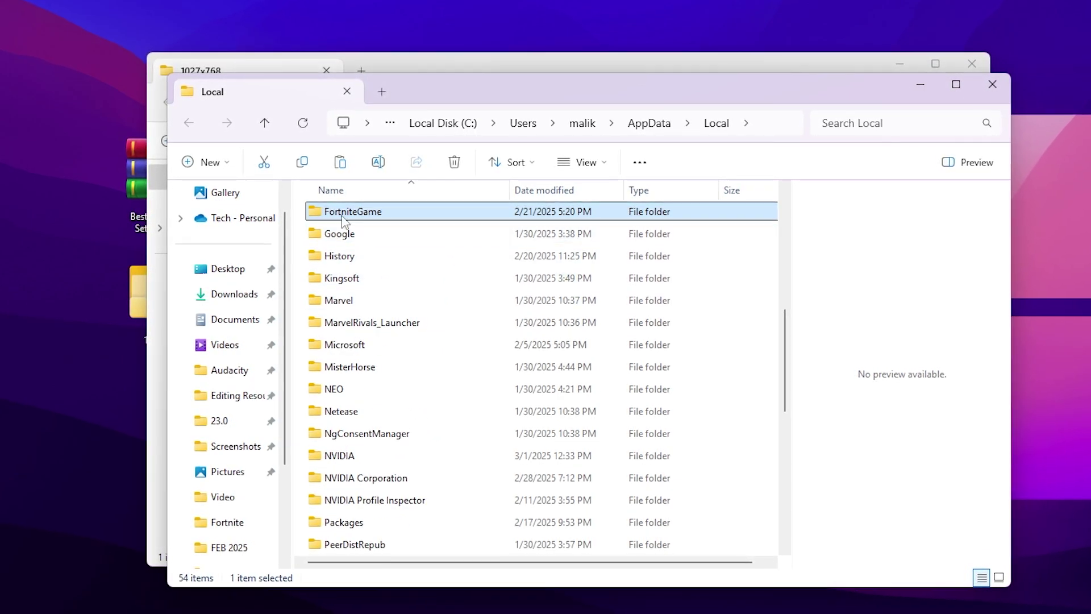
double_click(405, 218)
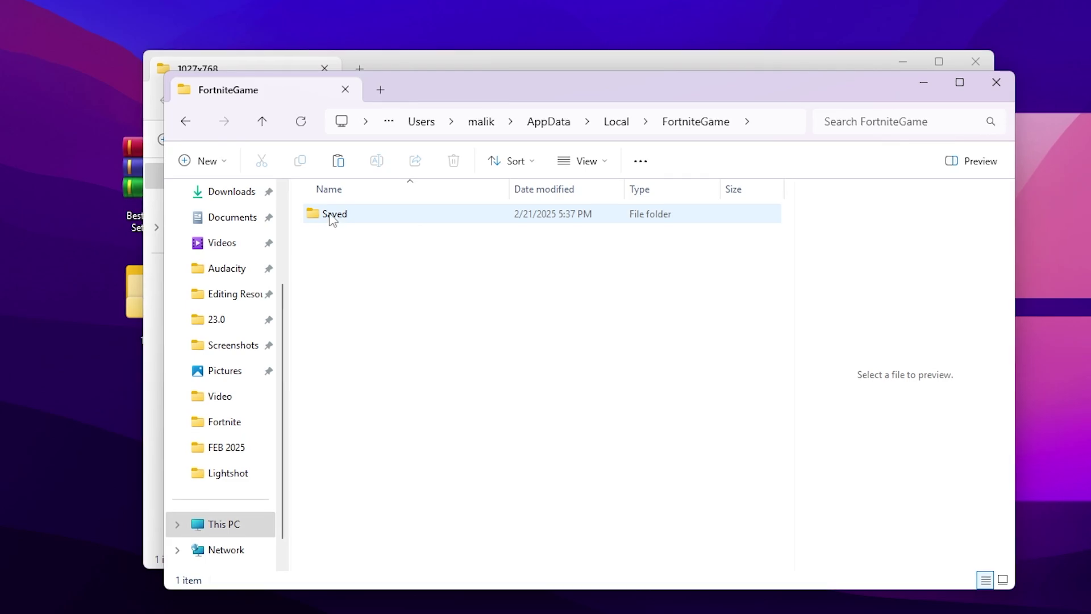
double_click(341, 218)
double_click(336, 237)
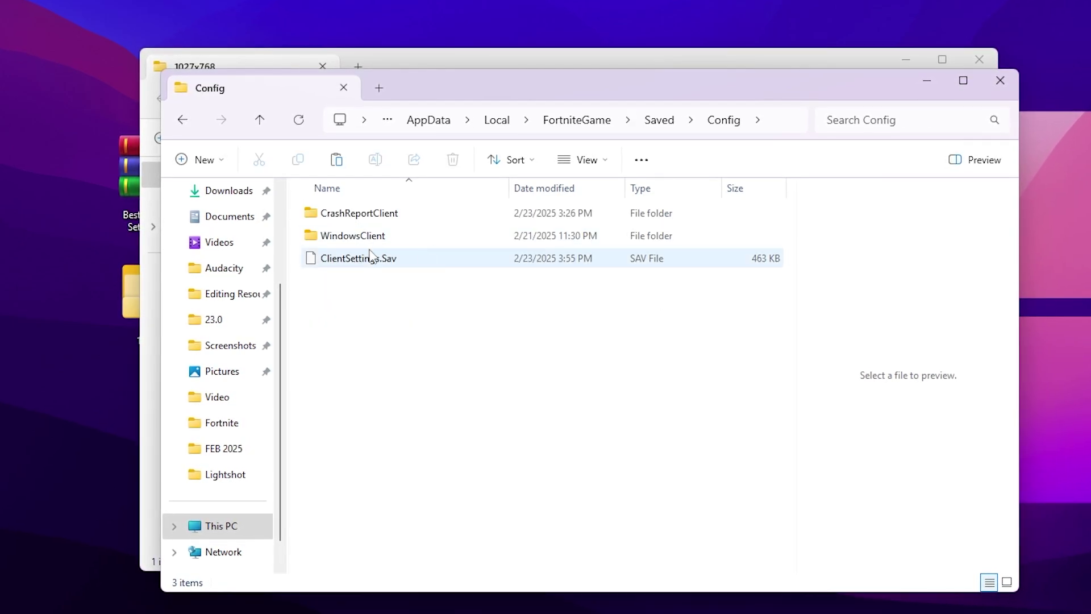
double_click(365, 235)
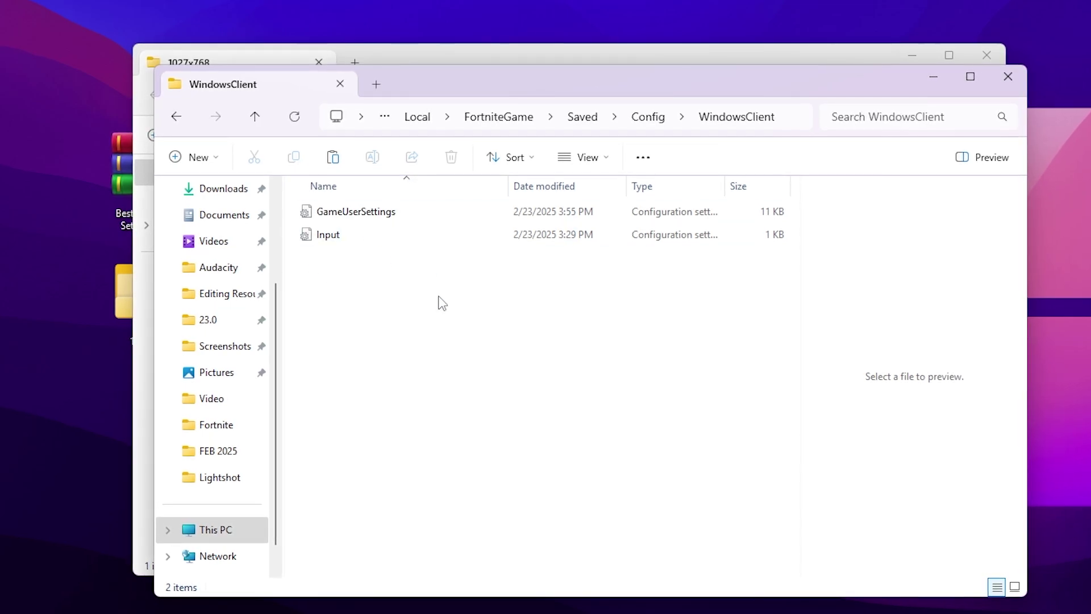
- Paste the copied GameUserSettings file here, replacing the existing one
right_click(376, 286)
left_click(417, 307)
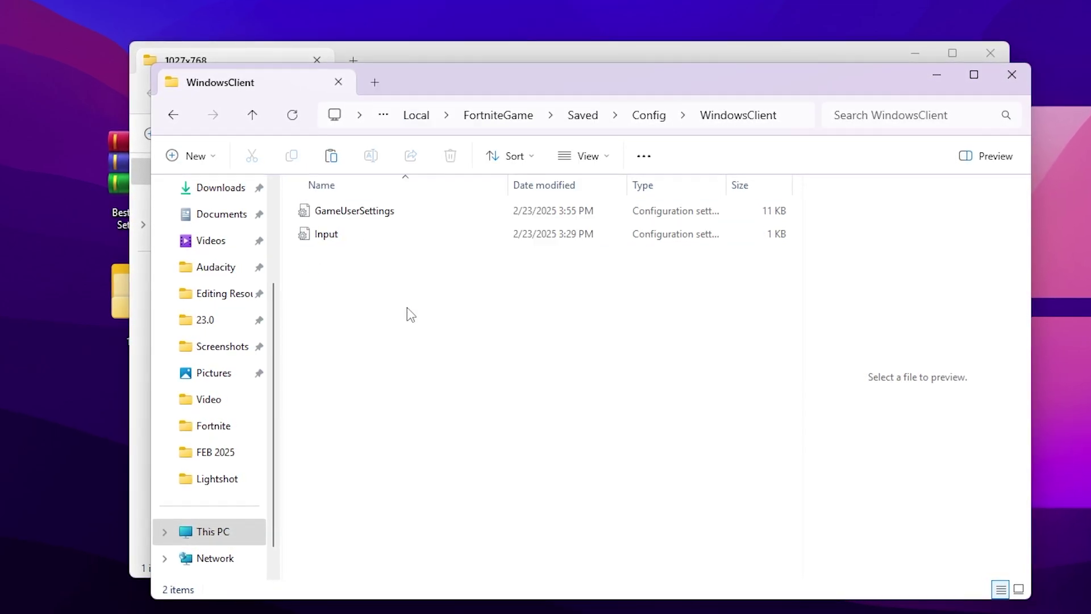
left_click_drag(139, 80, 631, 183)
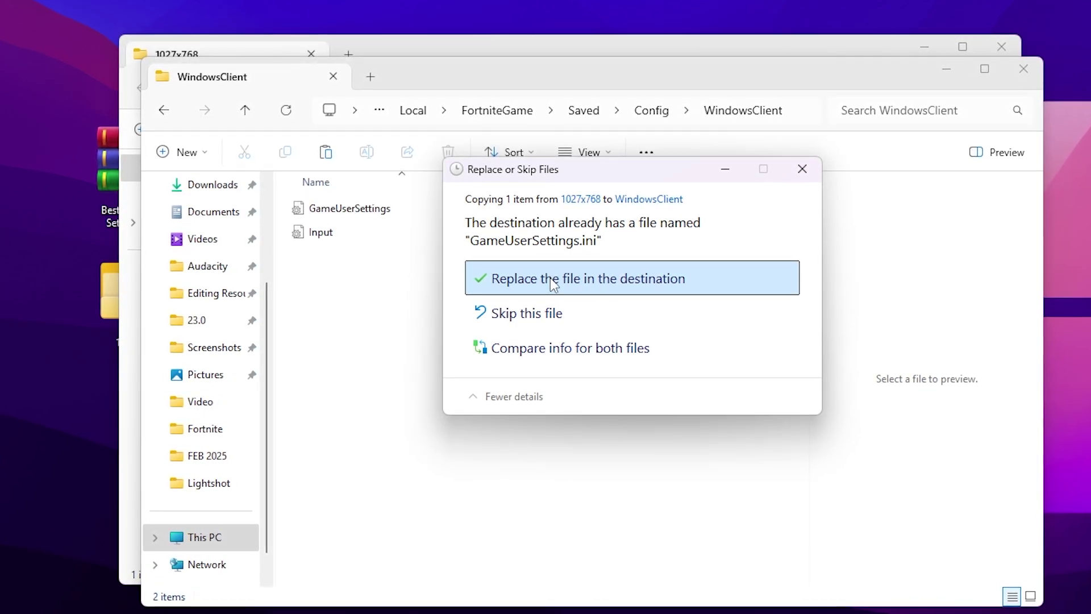
left_click(807, 178)
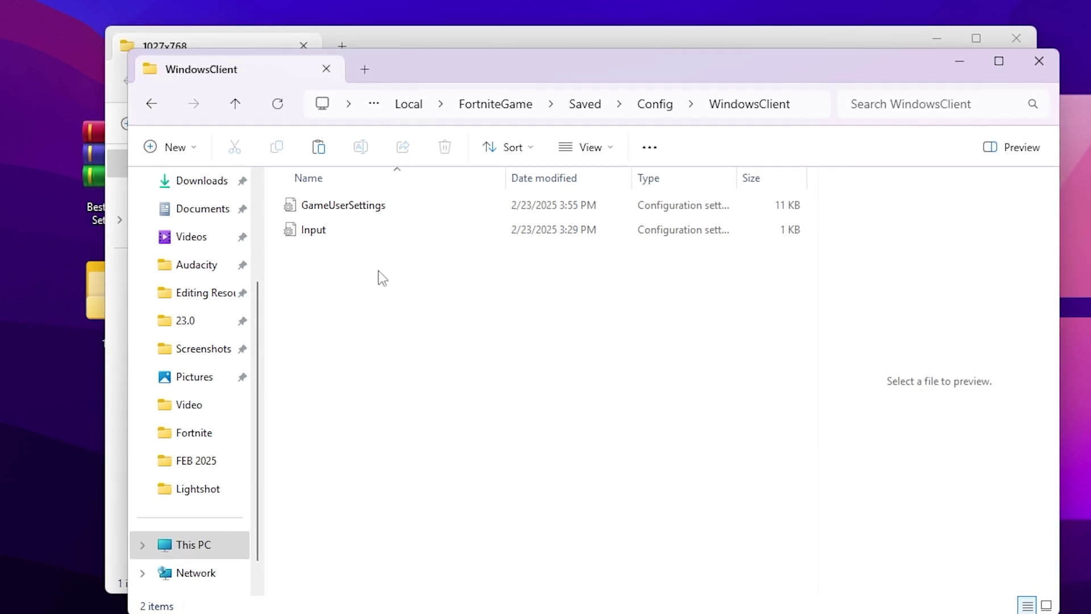
- View the replaced GameUserSettings file's Properties dialog, then close it
right_click(347, 206)
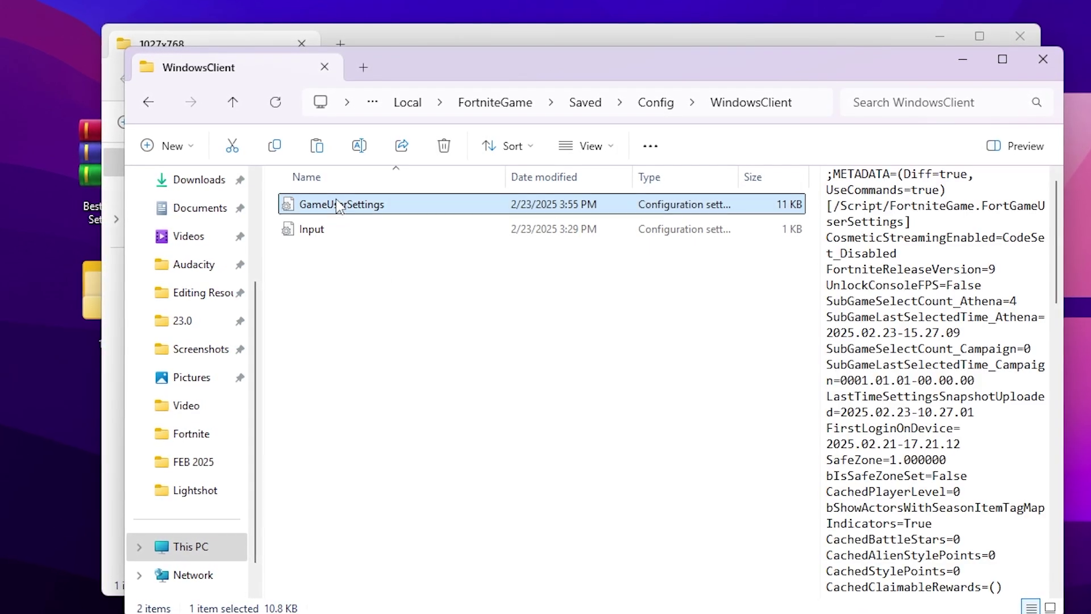
left_click(401, 424)
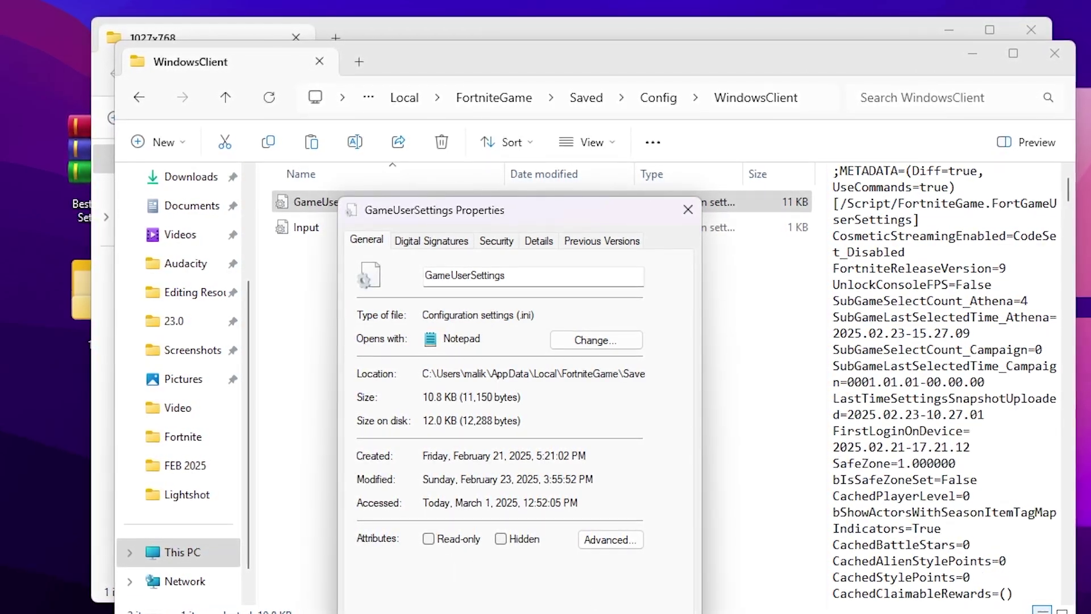
key("Escape")
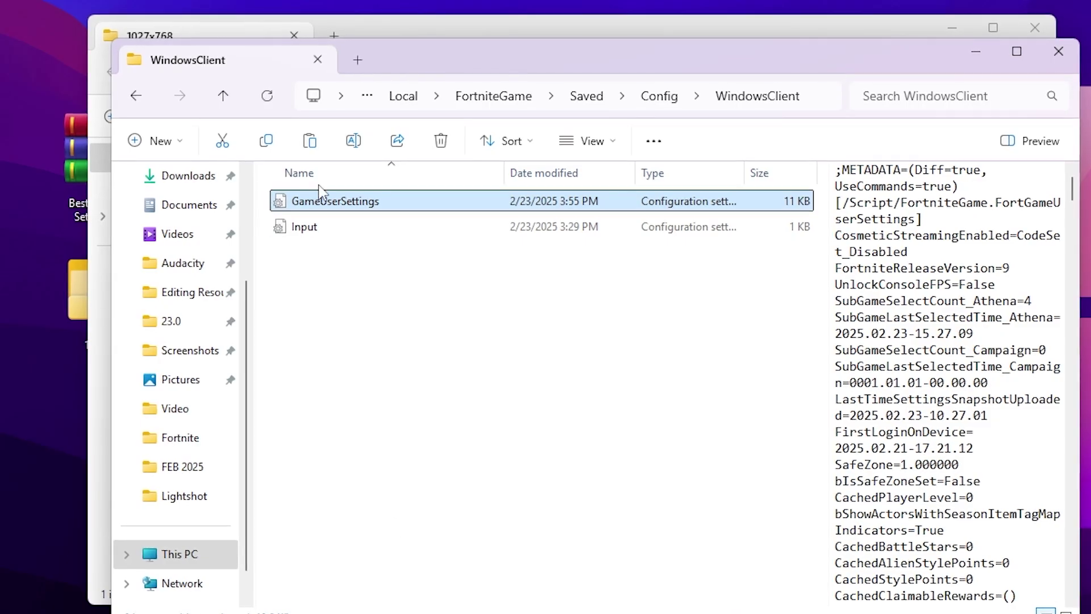
- Open GameUserSettings in Notepad and scroll down to the bIsEnergySaving entries
double_click(314, 206)
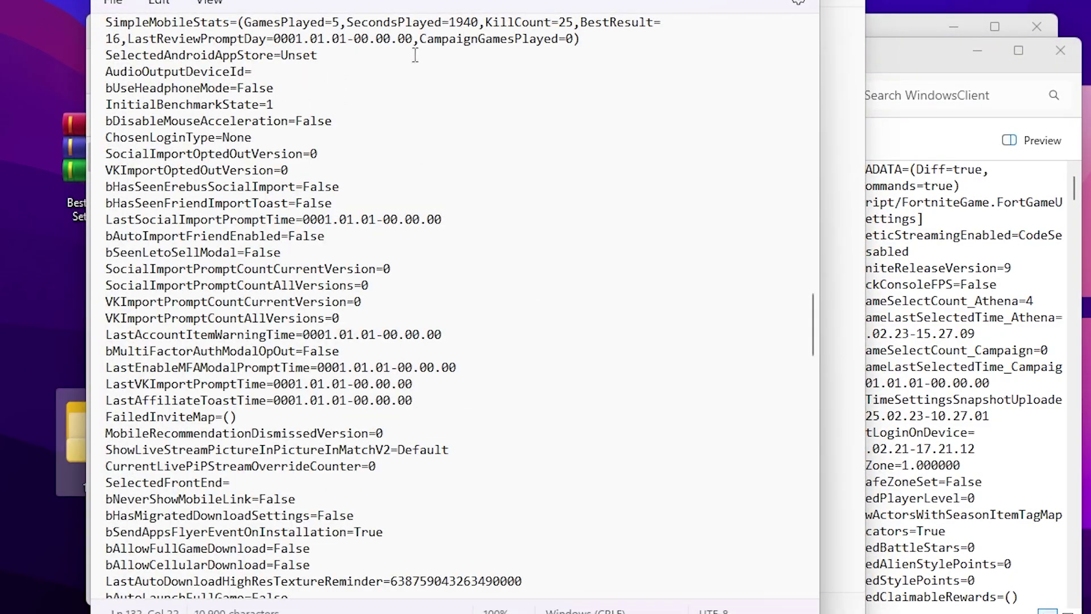
scroll(428, 278, "up", 20)
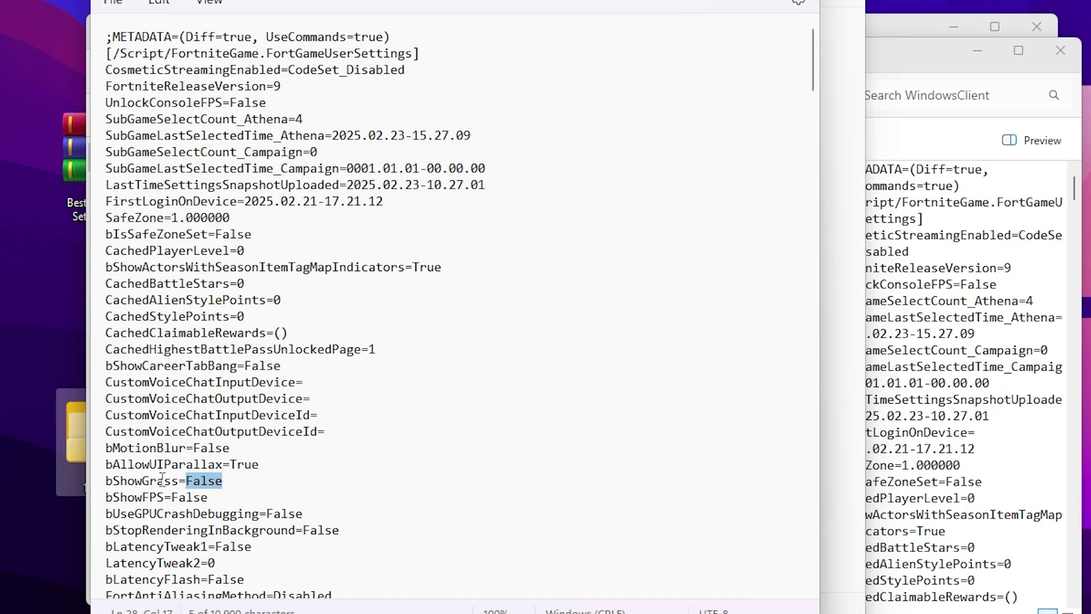
scroll(160, 471, "down", 1)
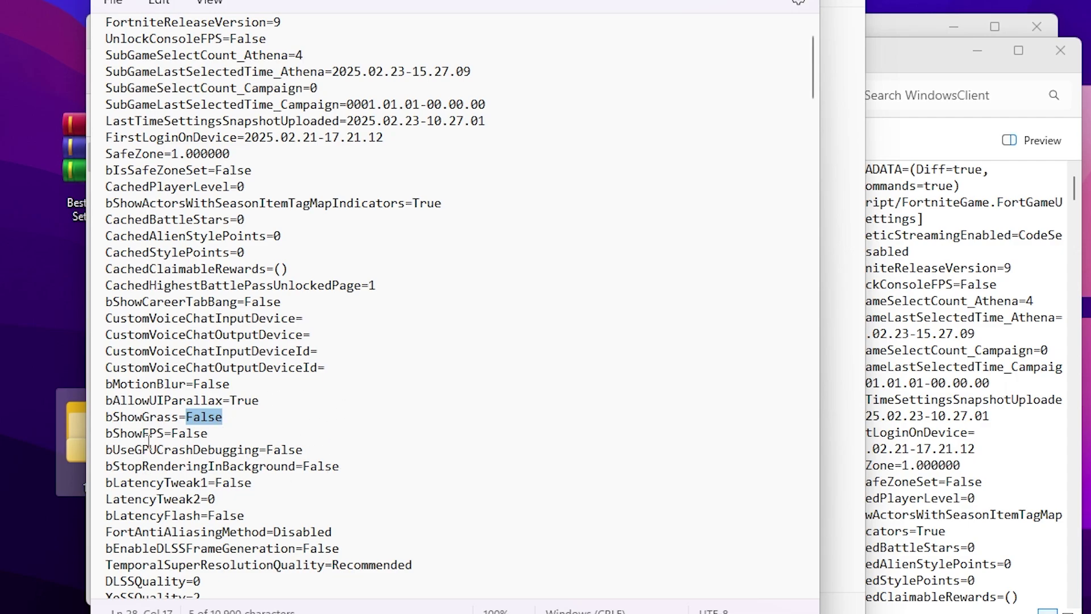
scroll(230, 468, "down", 2)
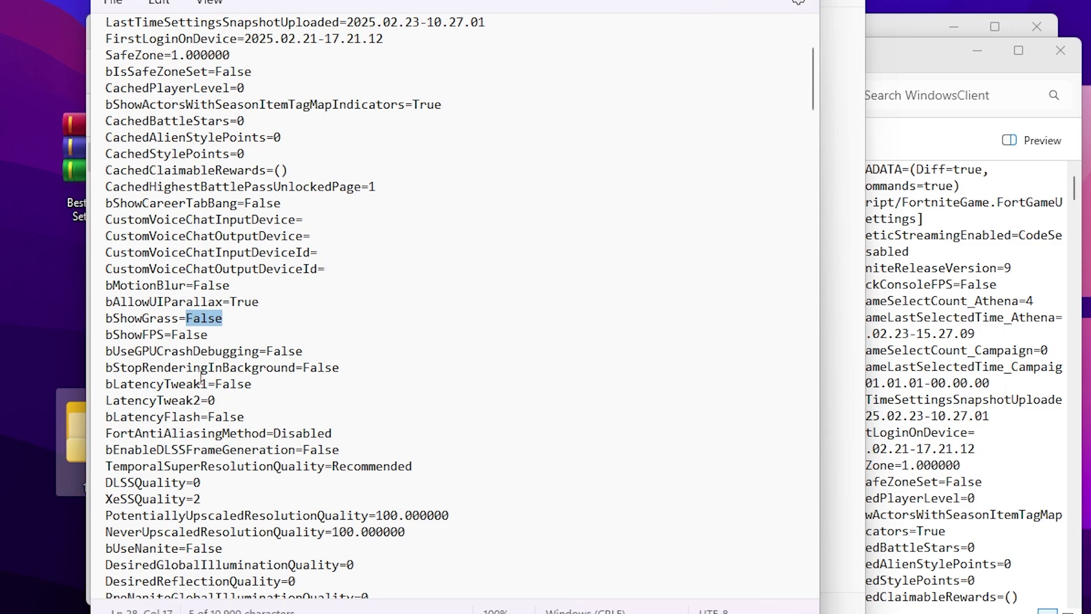
scroll(347, 372, "down", 3)
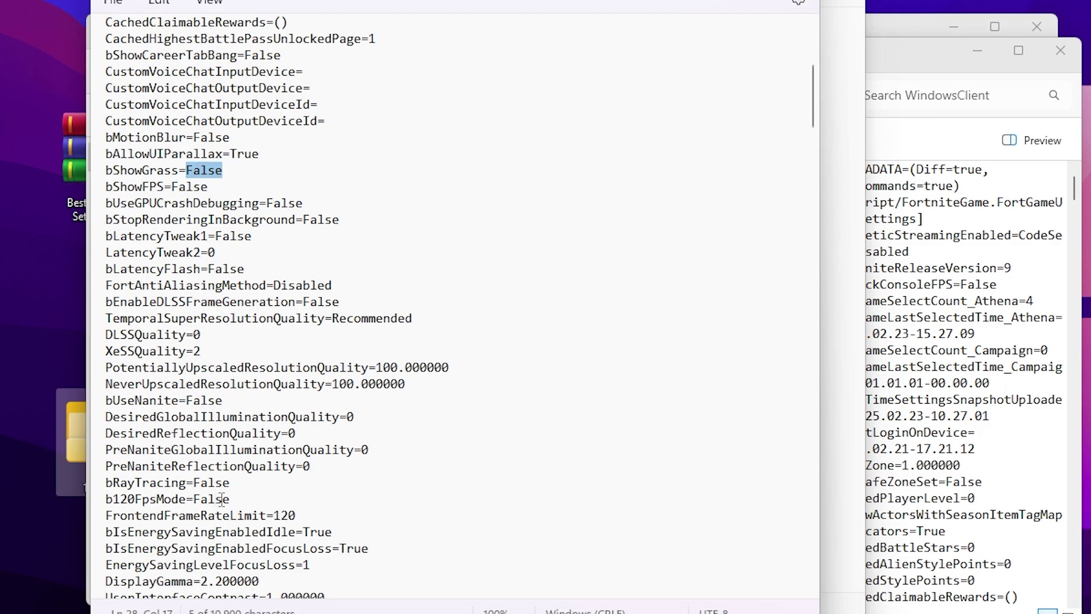
scroll(213, 492, "down", 3)
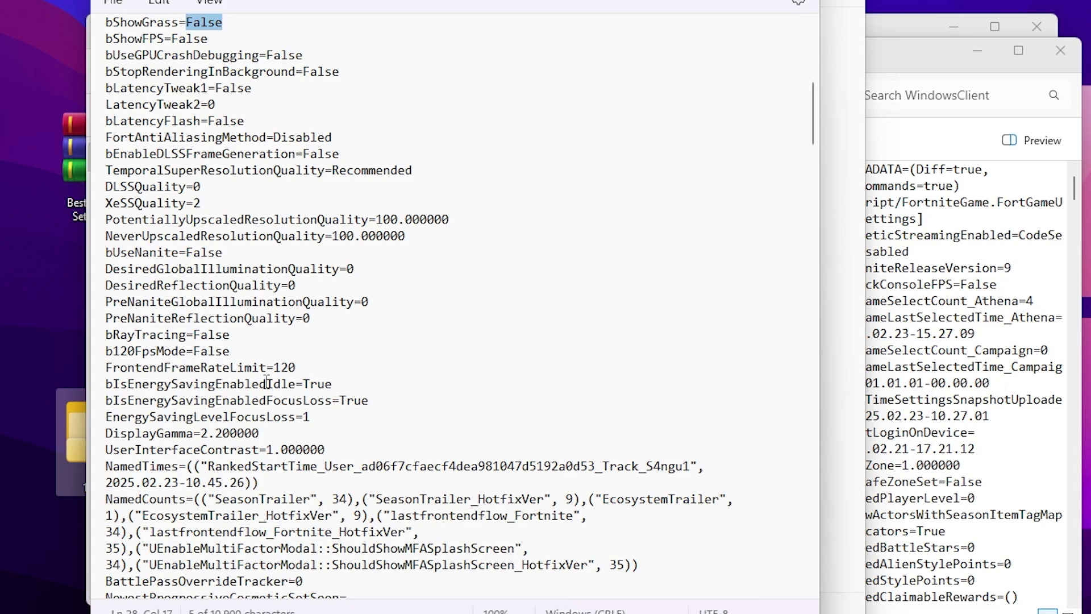
- Change bIsEnergySavingEnabledIdle and bIsEnergySavingEnabledFocusLoss from True to False
left_click_drag(334, 384, 303, 384)
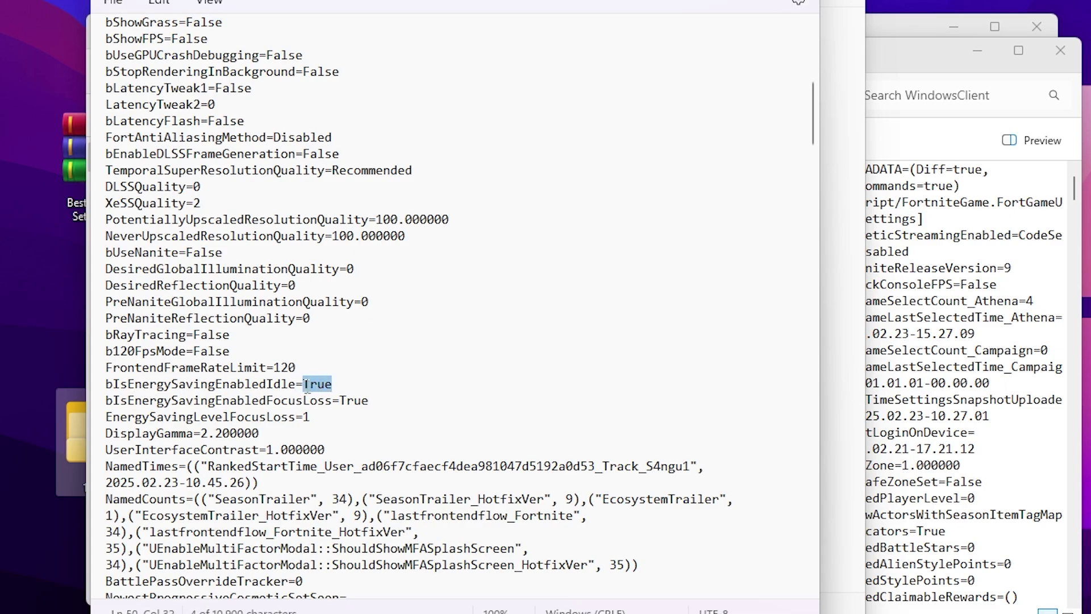
type("F")
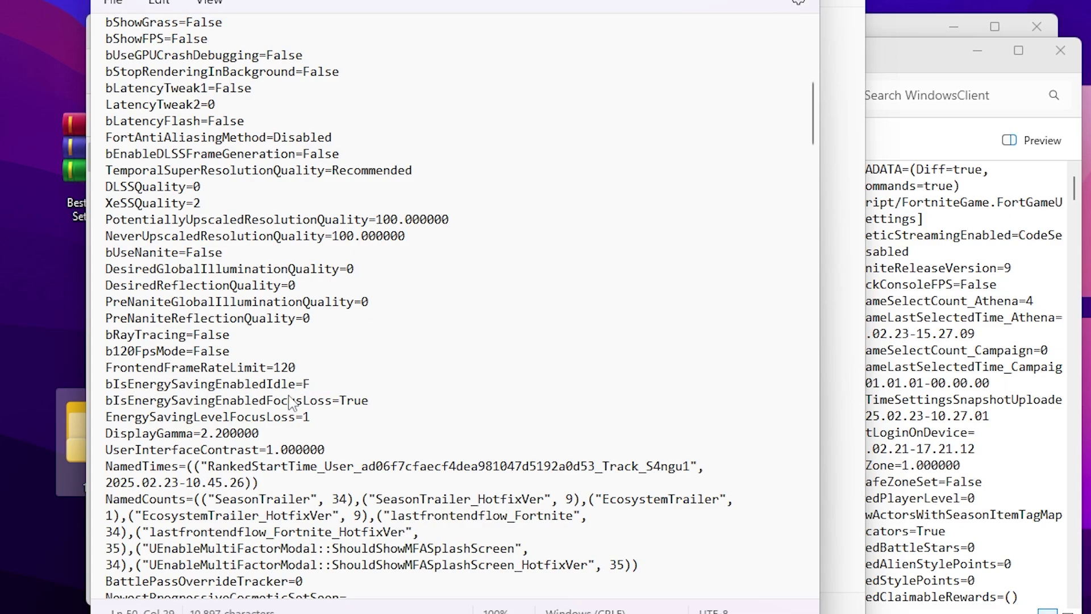
type("alse")
left_click_drag(369, 400, 340, 400)
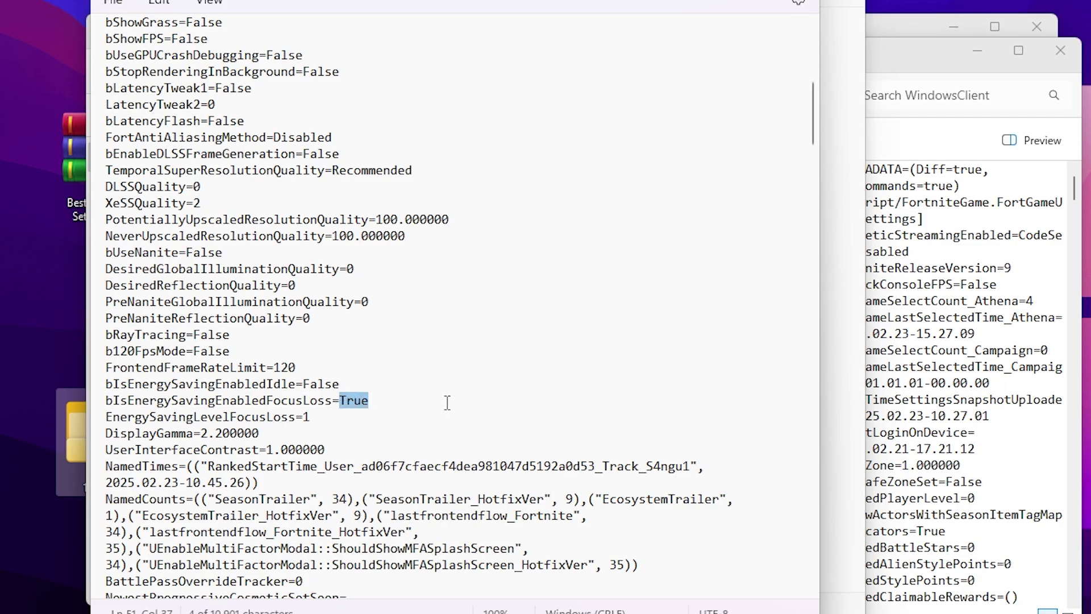
type("False")
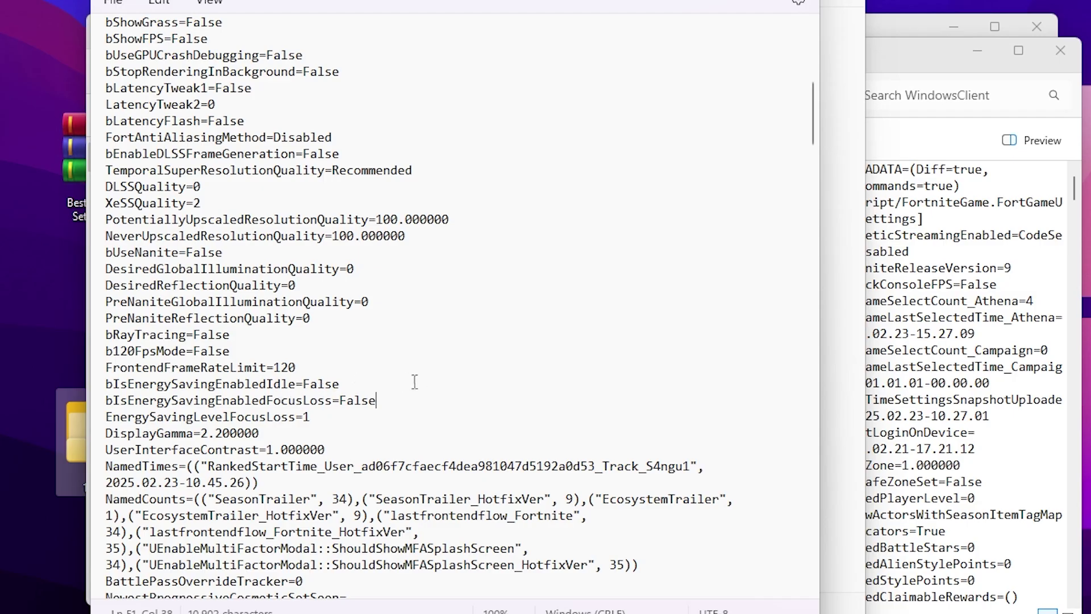
scroll(541, 348, "down", 5)
scroll(541, 348, "down", 20)
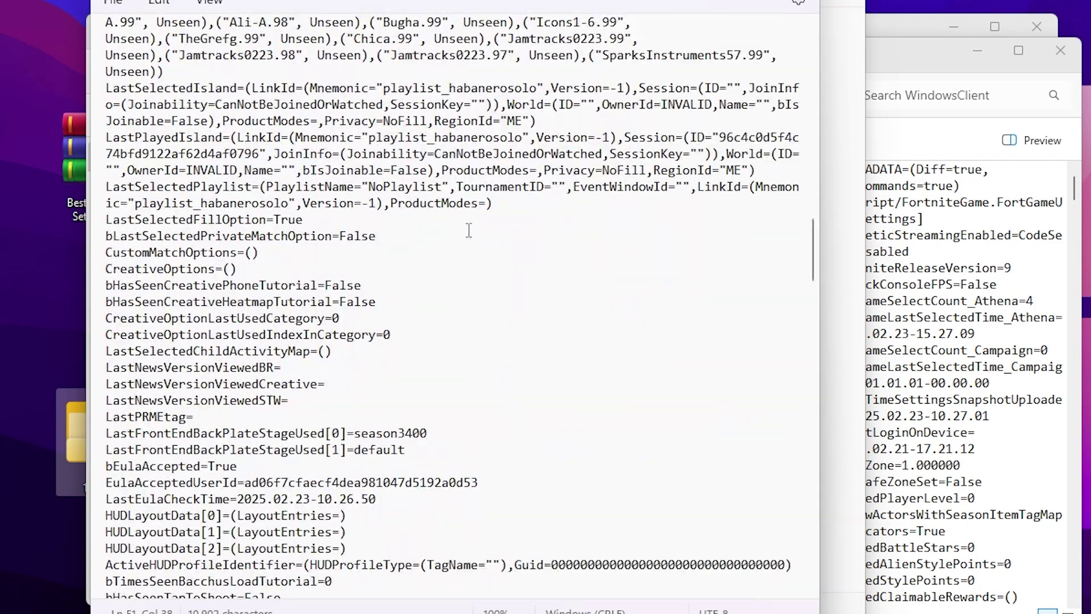
- Confirm bAllowLowPowerMode=False and scroll to the end of the file
scroll(486, 227, "down", 7)
scroll(494, 248, "down", 13)
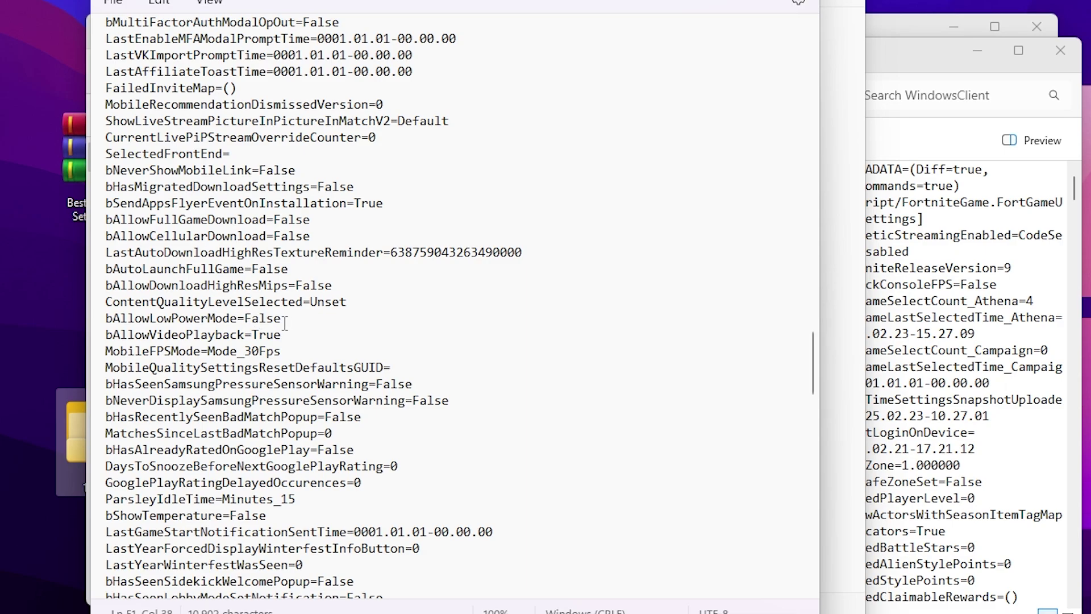
left_click_drag(285, 323, 182, 323)
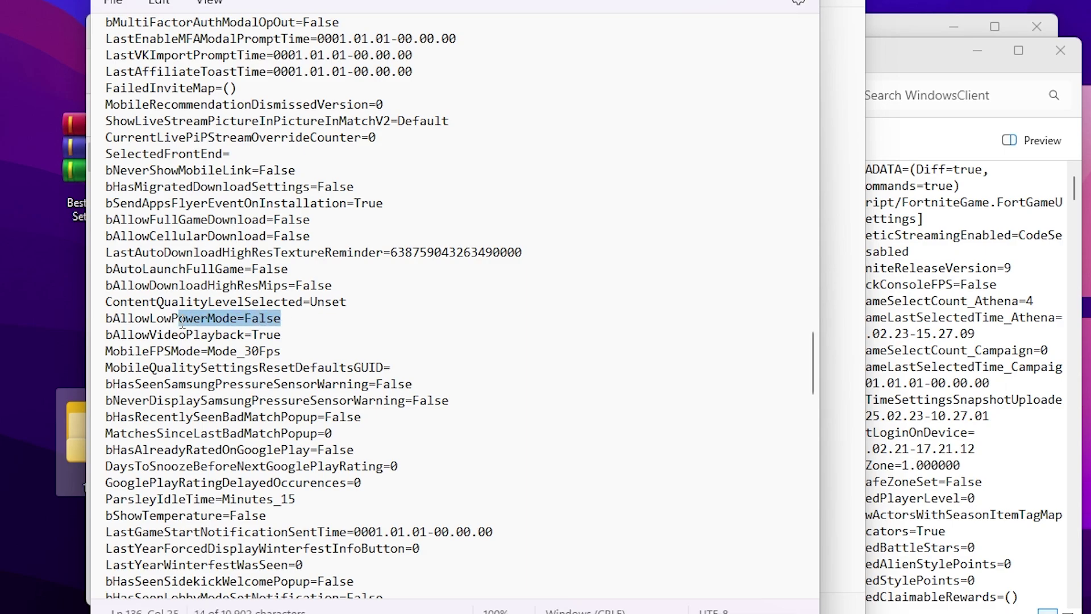
scroll(489, 296, "down", 5)
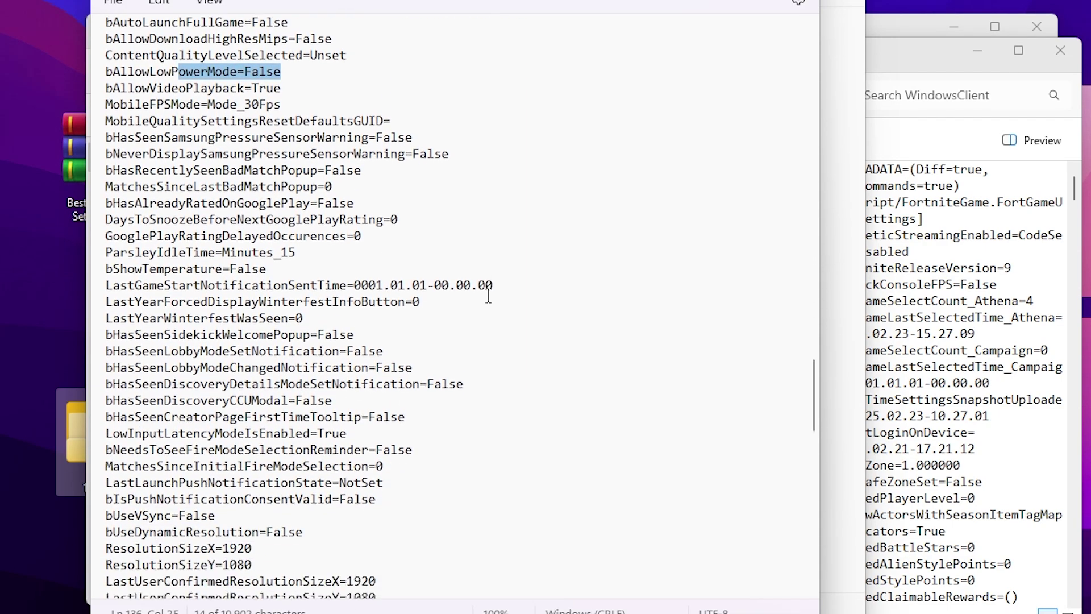
scroll(488, 296, "down", 2)
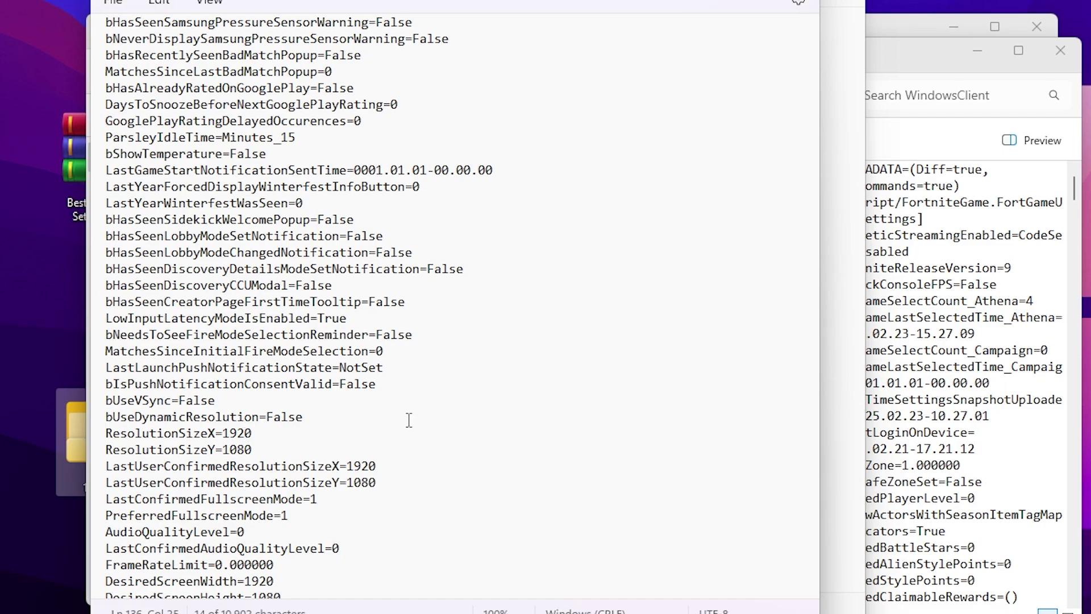
scroll(428, 352, "down", 7)
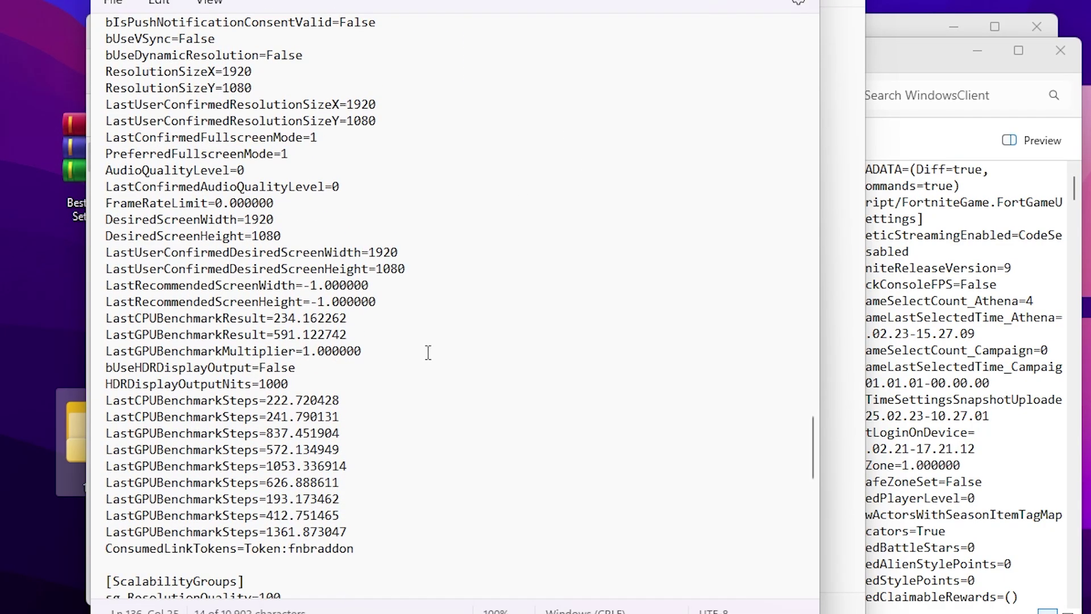
scroll(427, 349, "down", 4)
scroll(273, 330, "down", 3)
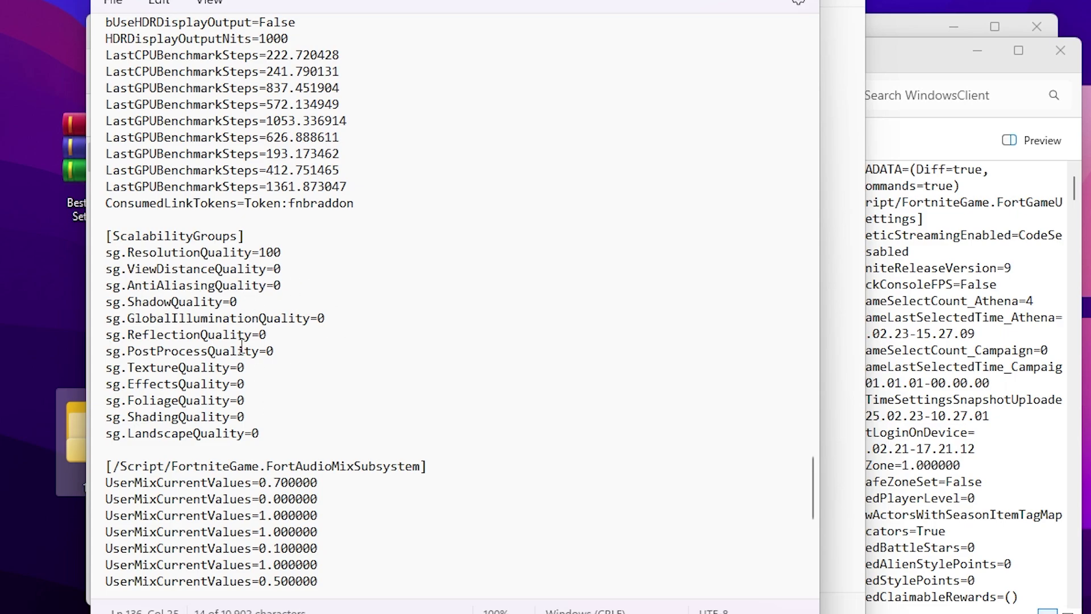
scroll(319, 426, "down", 3)
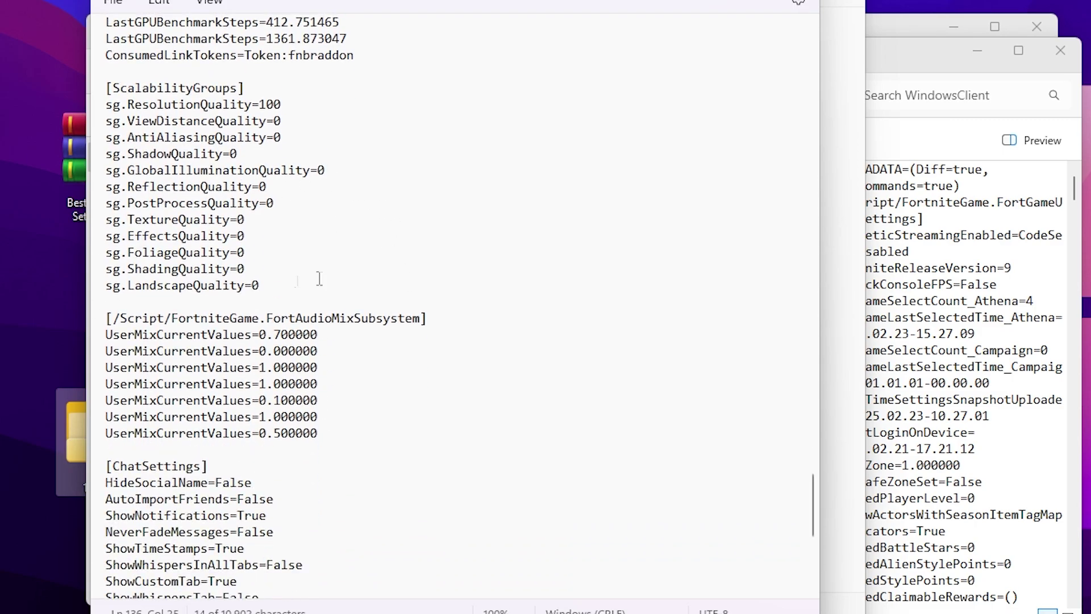
scroll(320, 279, "down", 8)
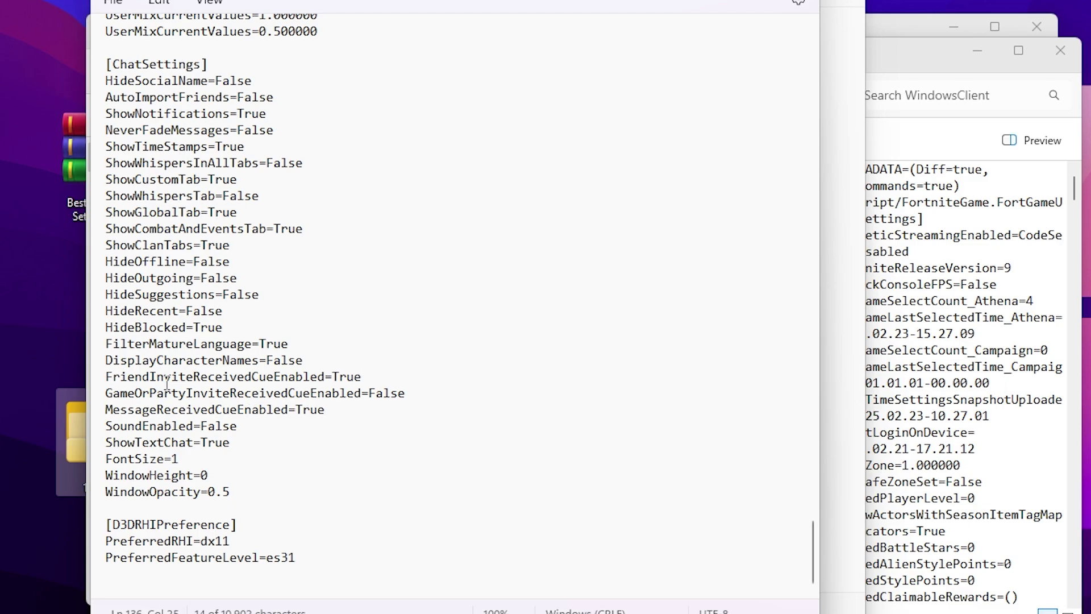
- Save the edited GameUserSettings file and close Notepad
left_click(117, 7)
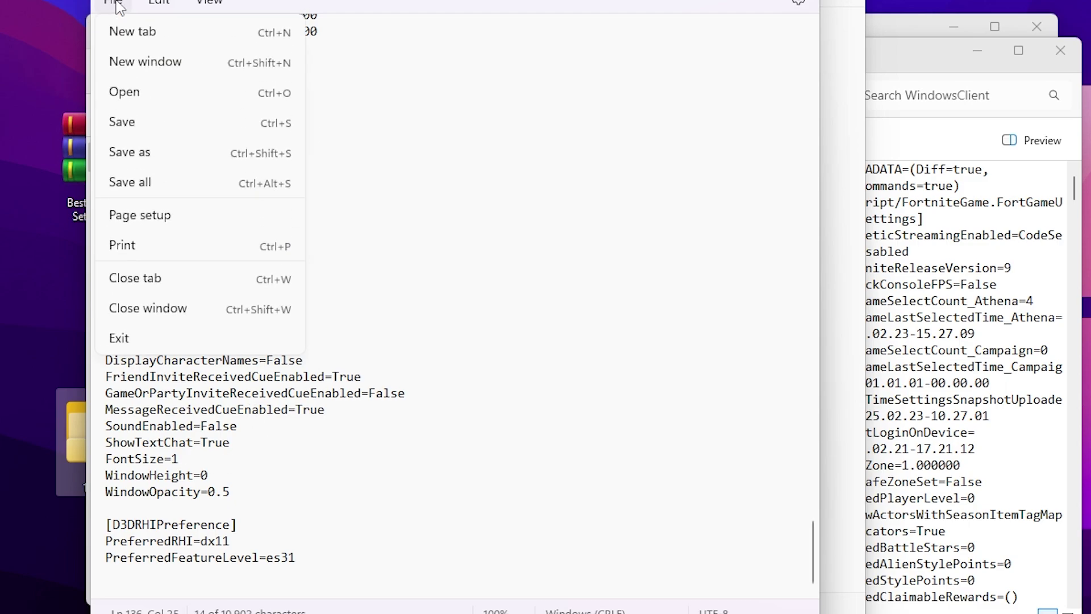
left_click(142, 122)
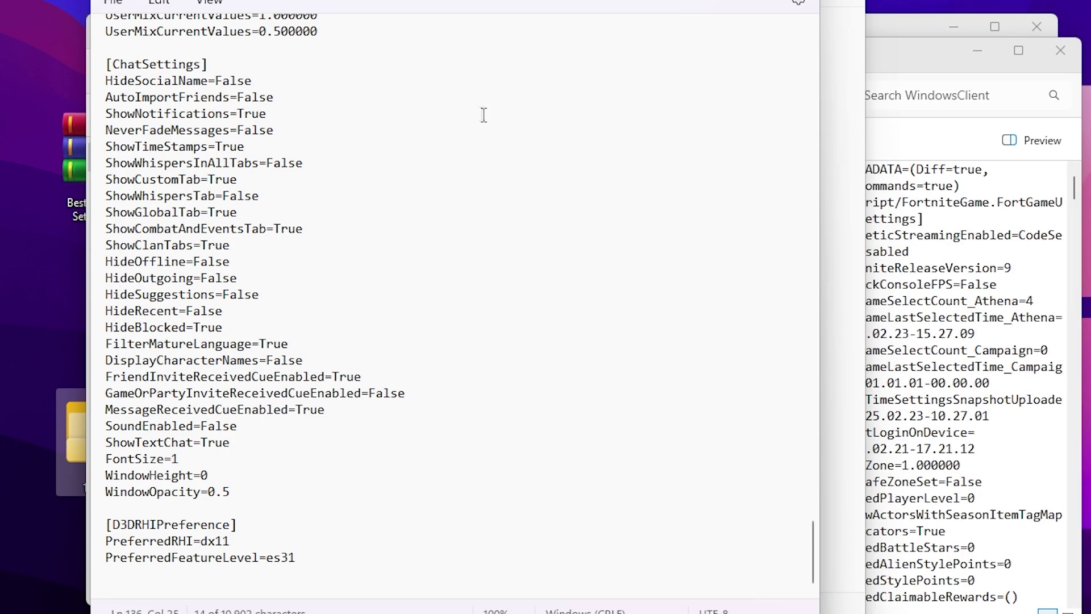
key("alt+F4")
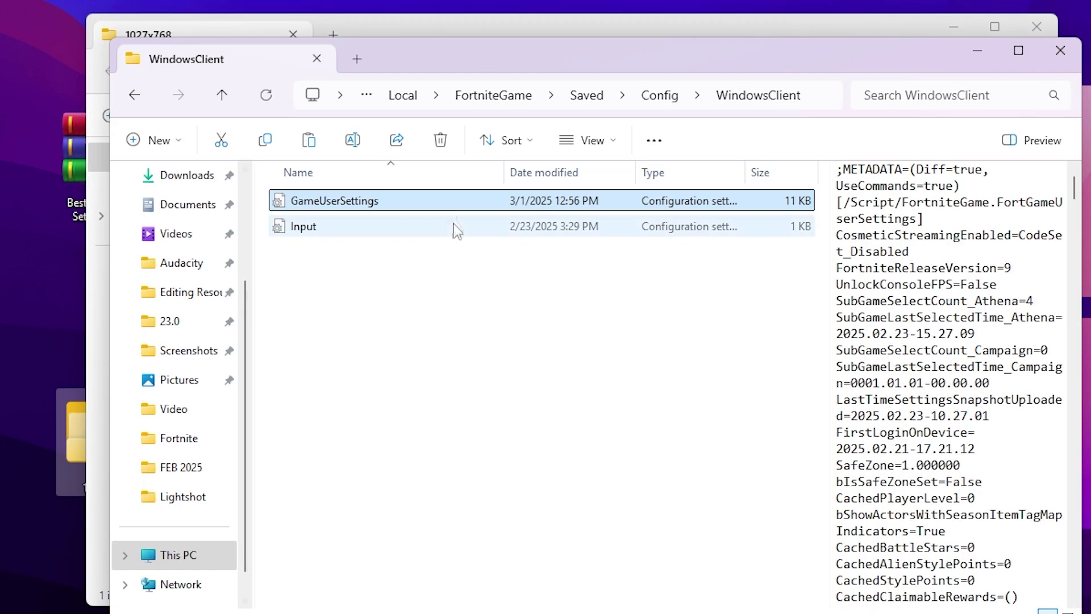
- Tick Read-only in the GameUserSettings file's Properties
right_click(308, 197)
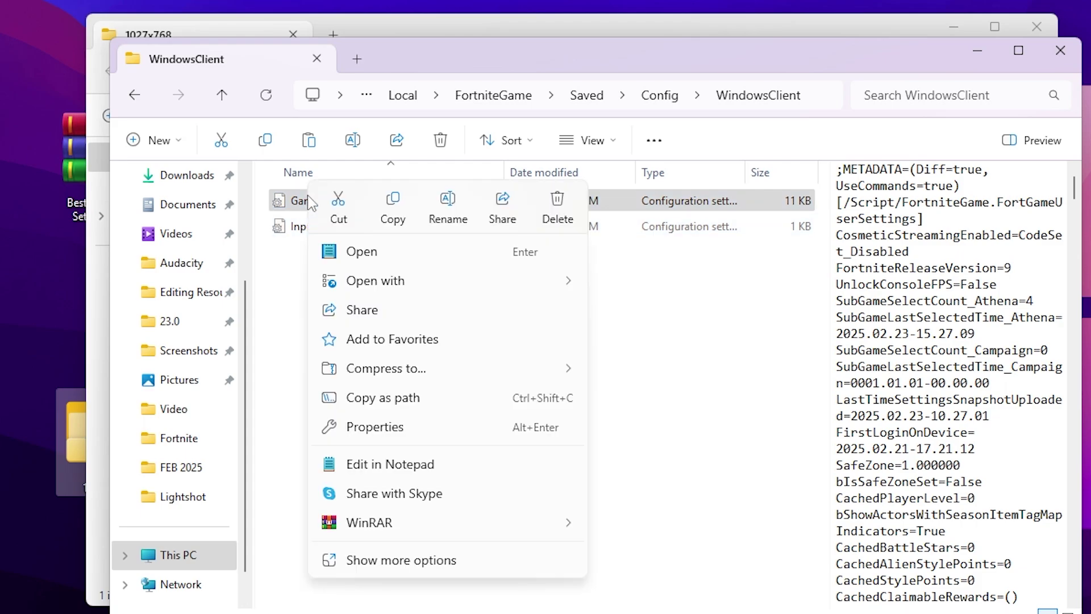
left_click(375, 427)
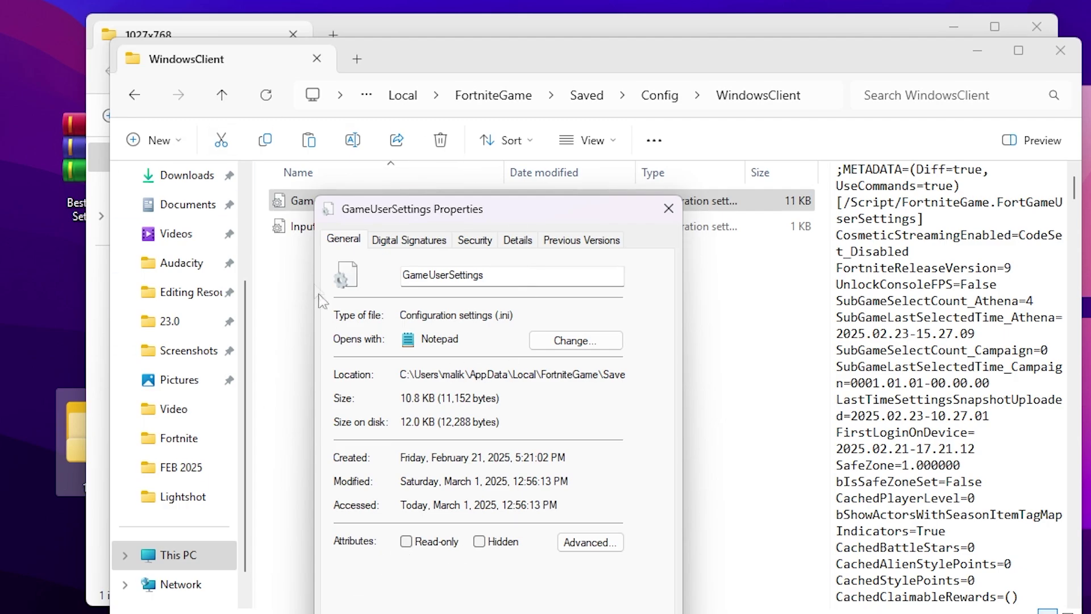
left_click(426, 546)
key("Return")
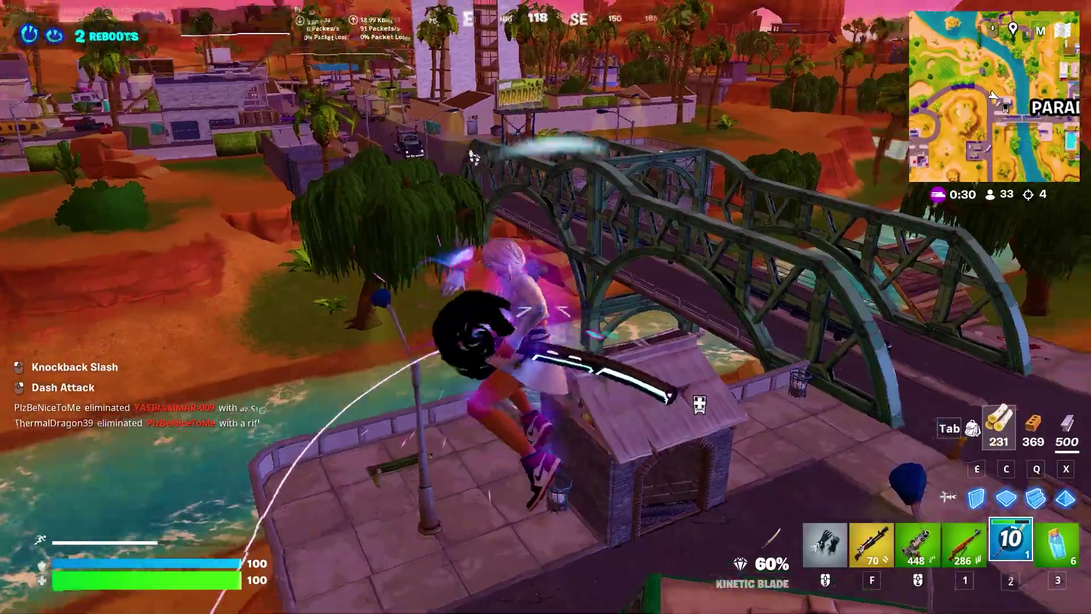